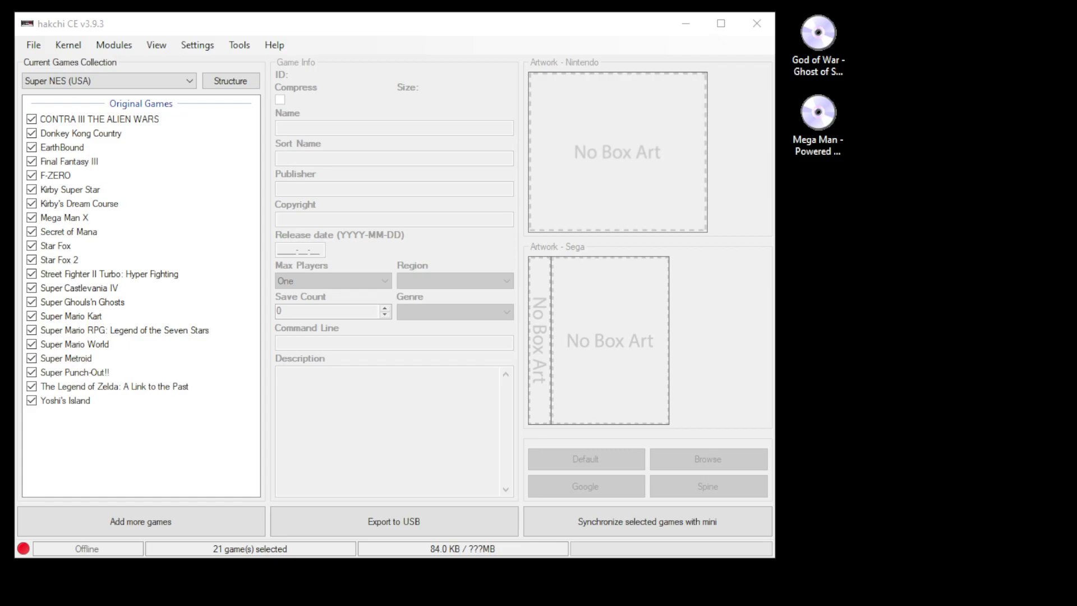
Focus the hakchi CE window showing the 21-game Super NES (USA) collection
left_click(69, 232)
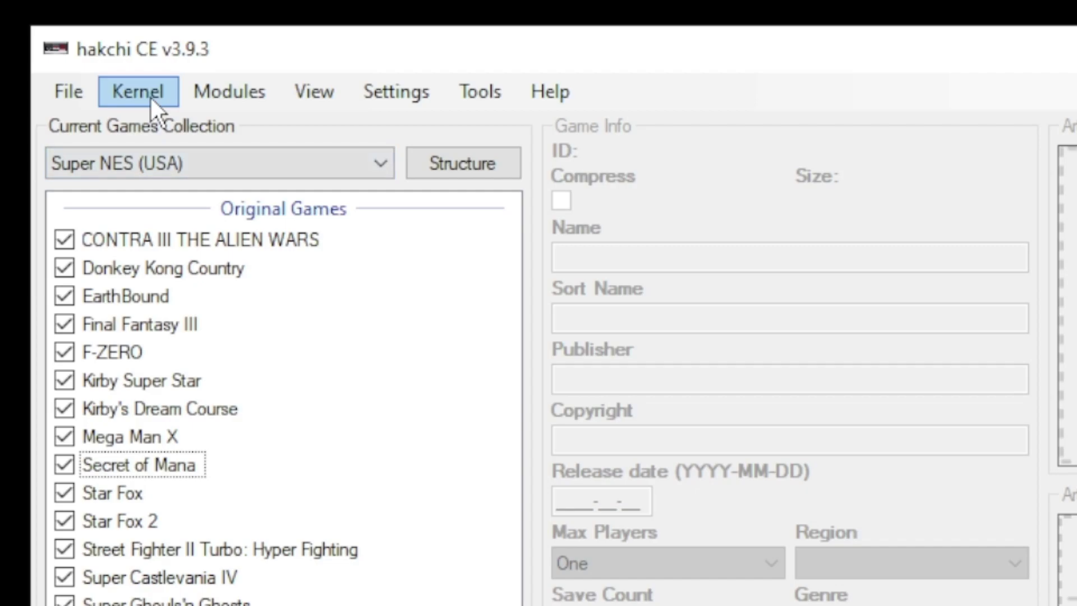
Flash the custom kernel via Kernel > Install / Repair, confirming the installation
left_click(150, 99)
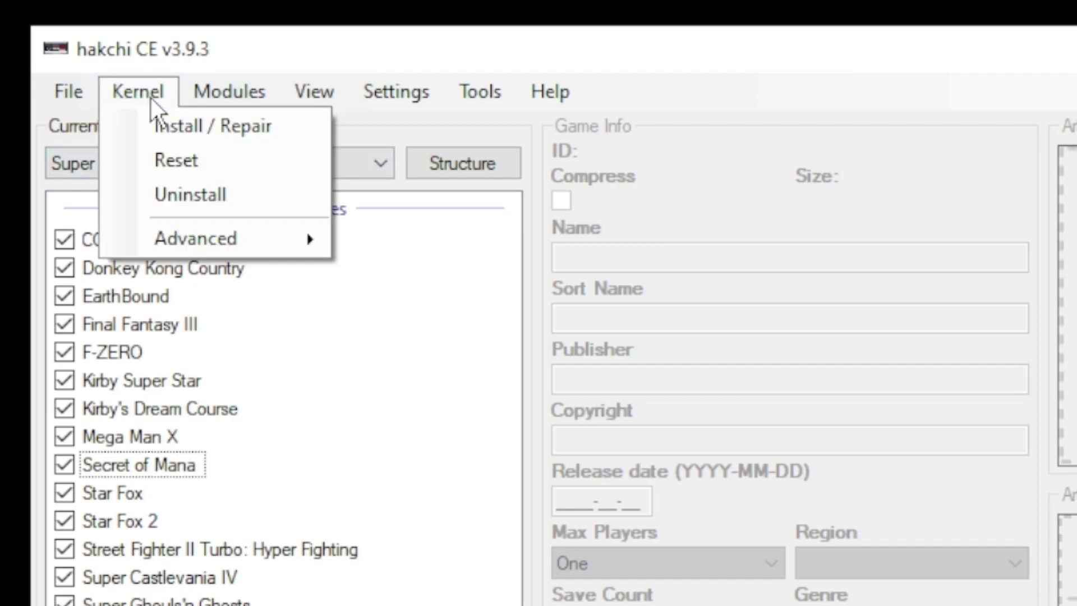
left_click(185, 127)
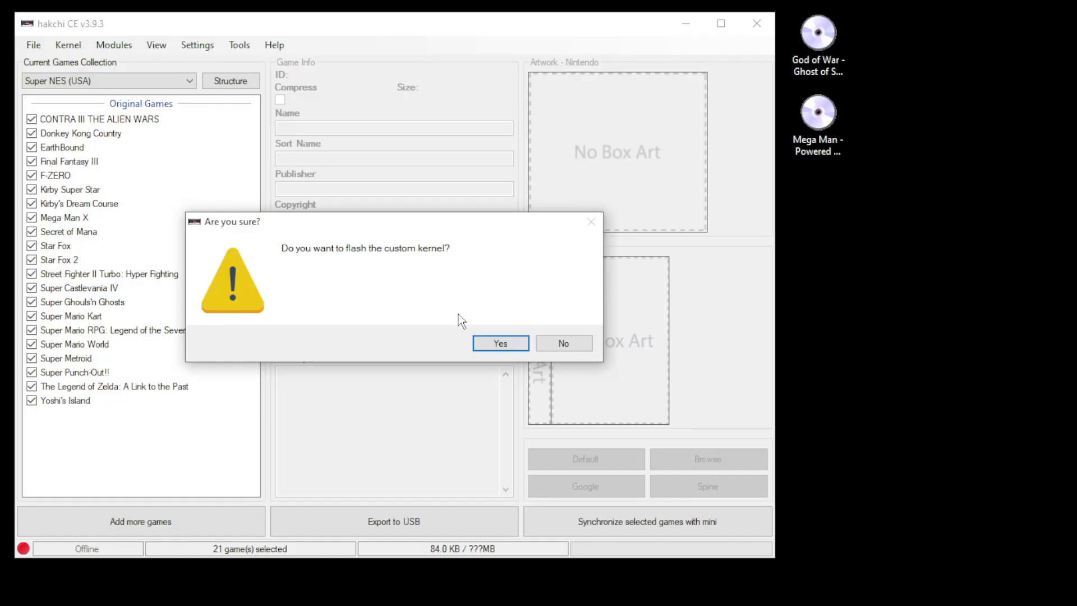
left_click(496, 343)
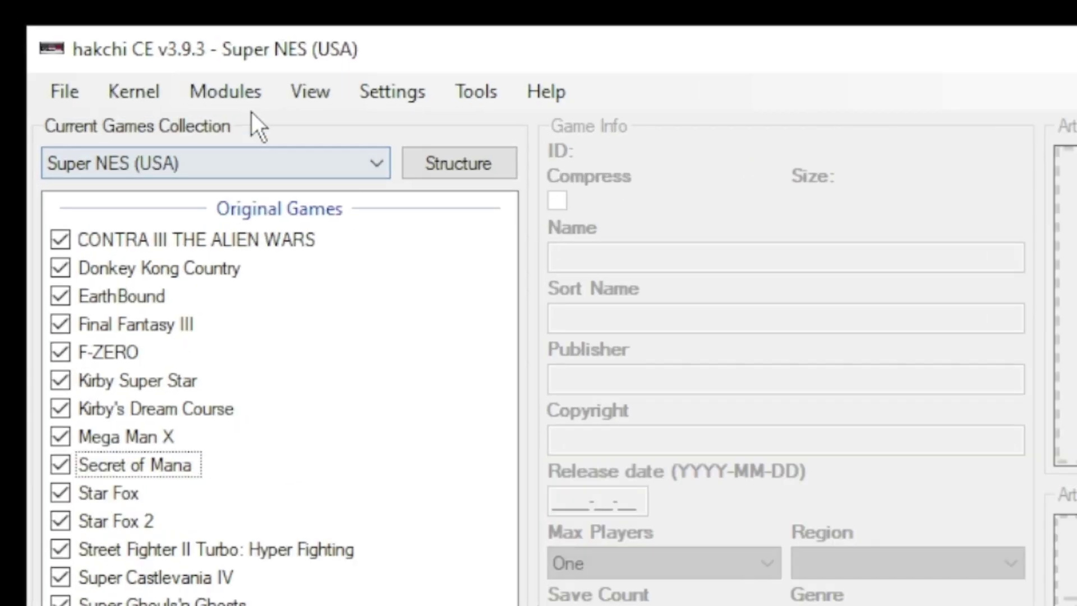
In KMFD's Mod Hub, view RetroArch 1.9.10 Ozone, then browse the KMFD Cores catalogue
left_click(123, 46)
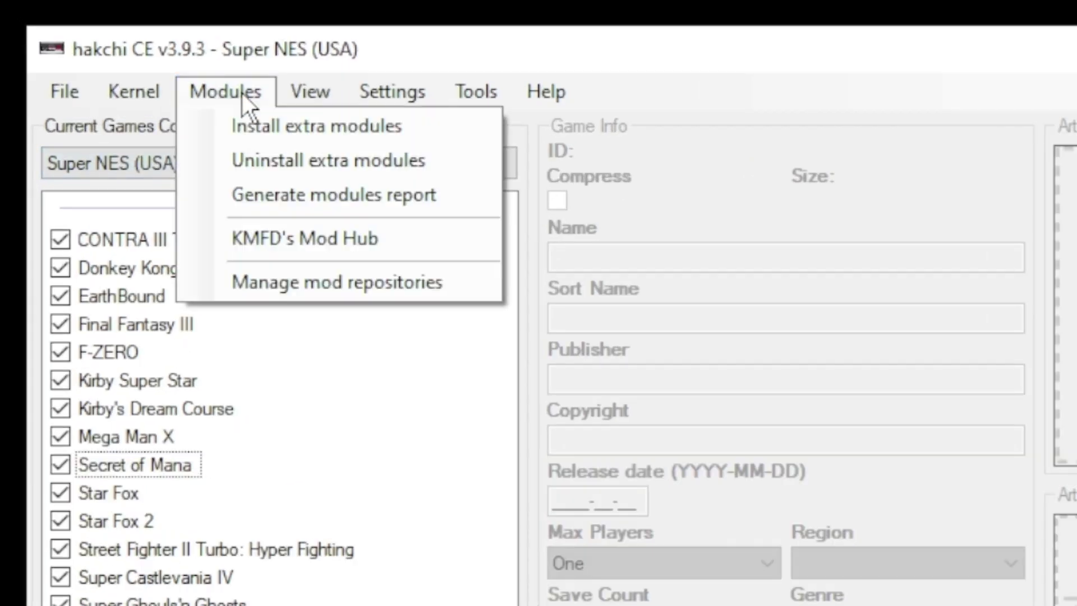
left_click(256, 236)
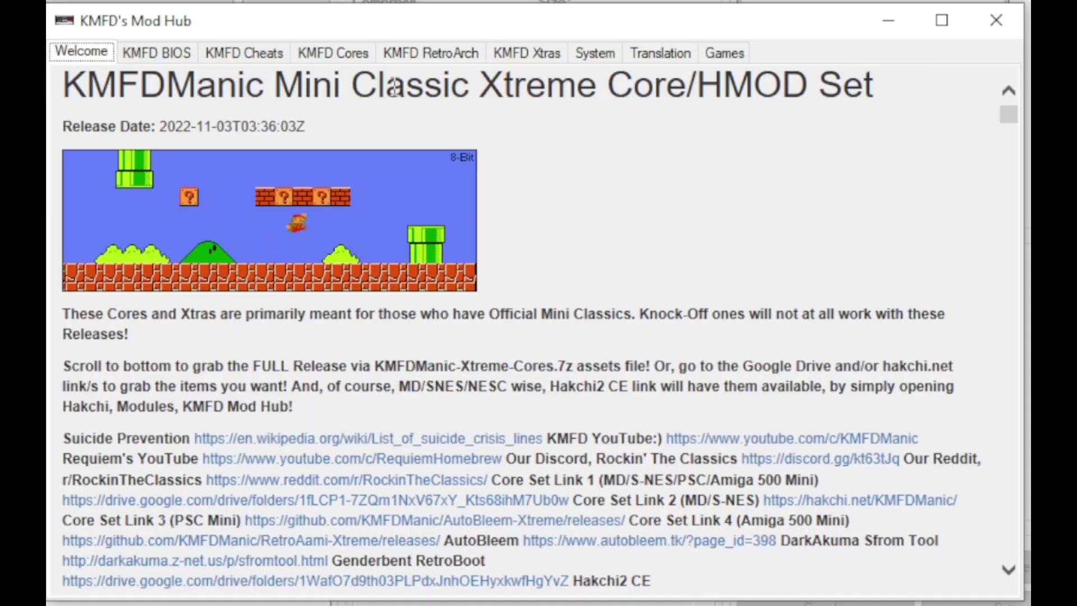
left_click(452, 53)
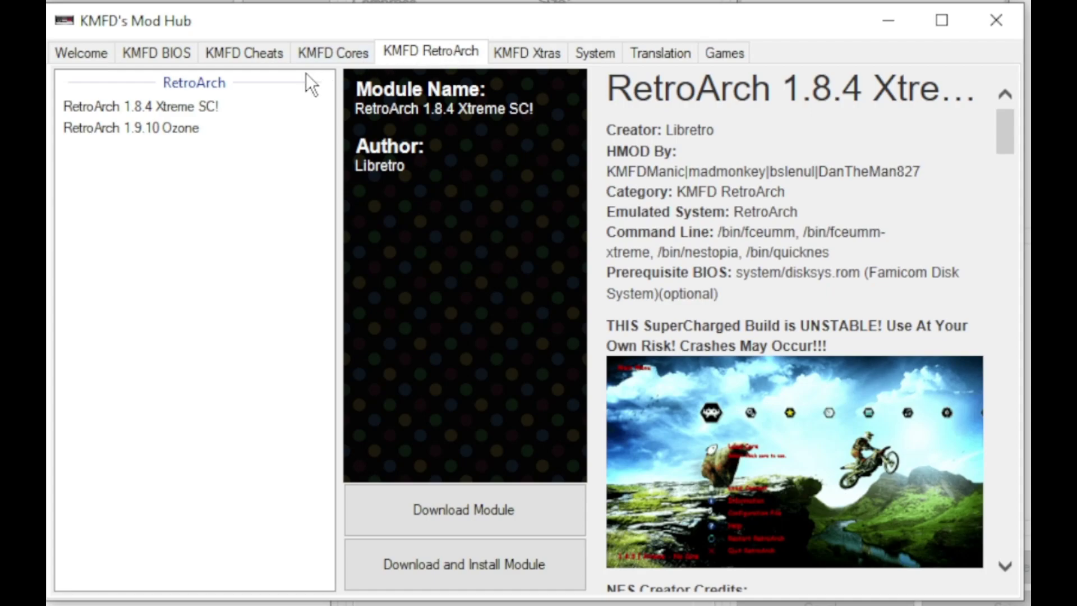
left_click(190, 107)
left_click(180, 129)
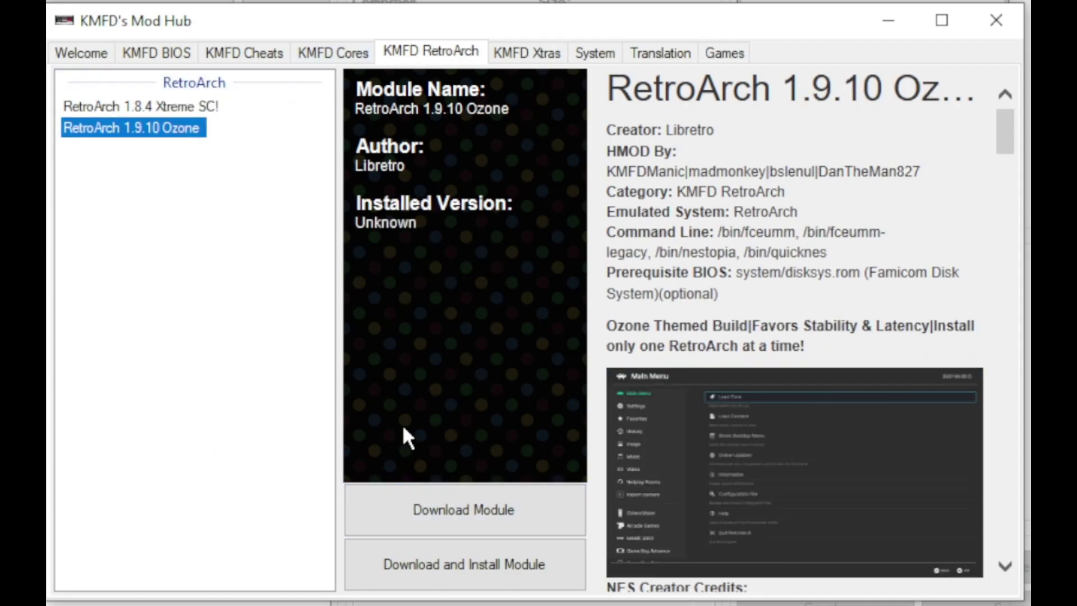
left_click(333, 52)
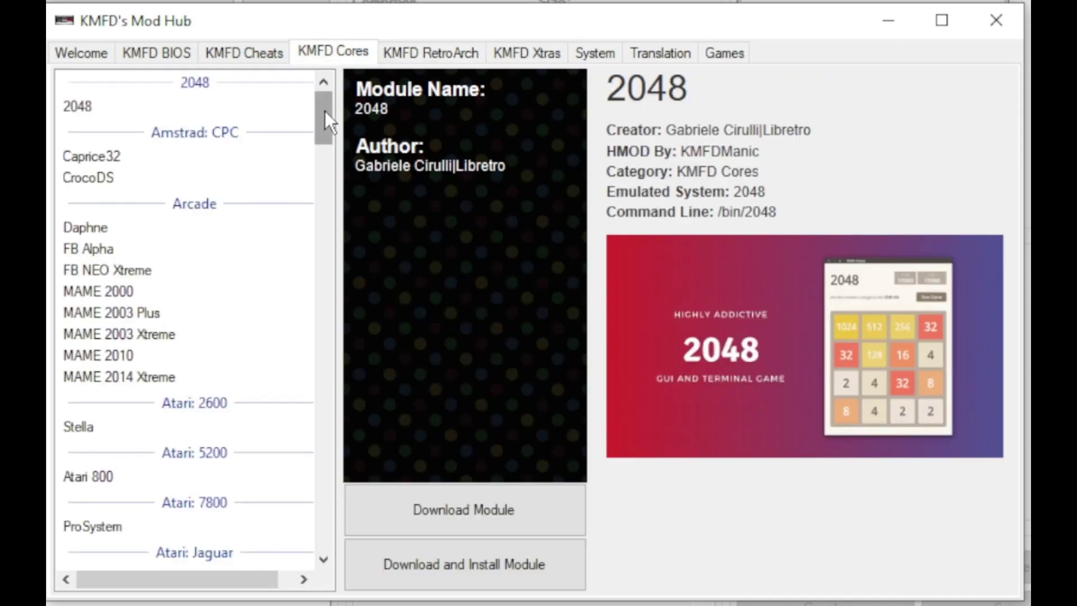
Compare the PPSSPP Xtreme and Legacy cores, download PPSSPP Xtreme, and close Mod Hub
left_click_drag(325, 110, 325, 507)
left_click(112, 264)
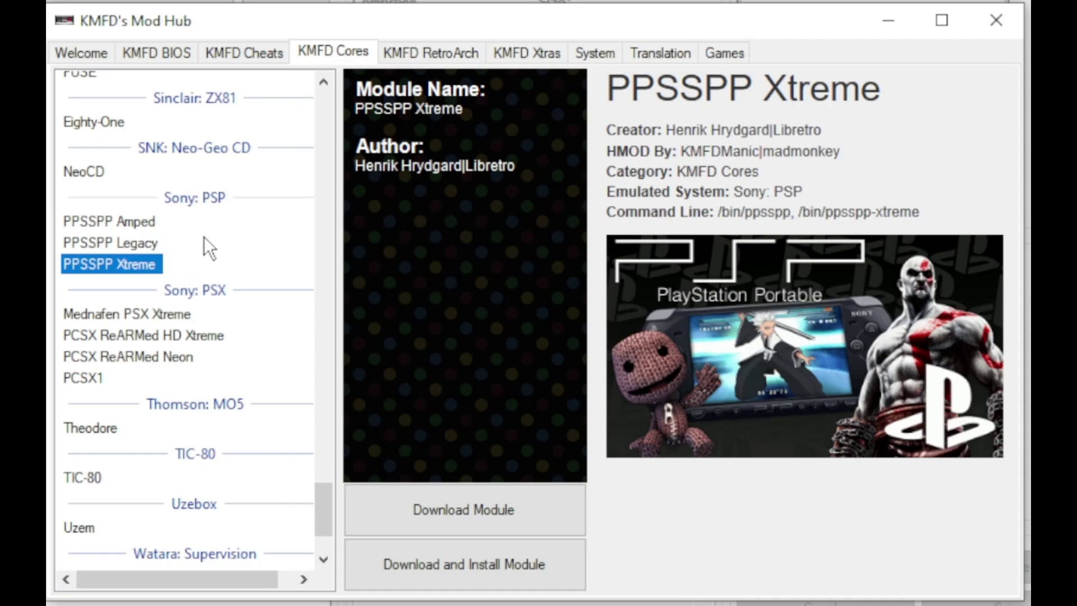
left_click(150, 244)
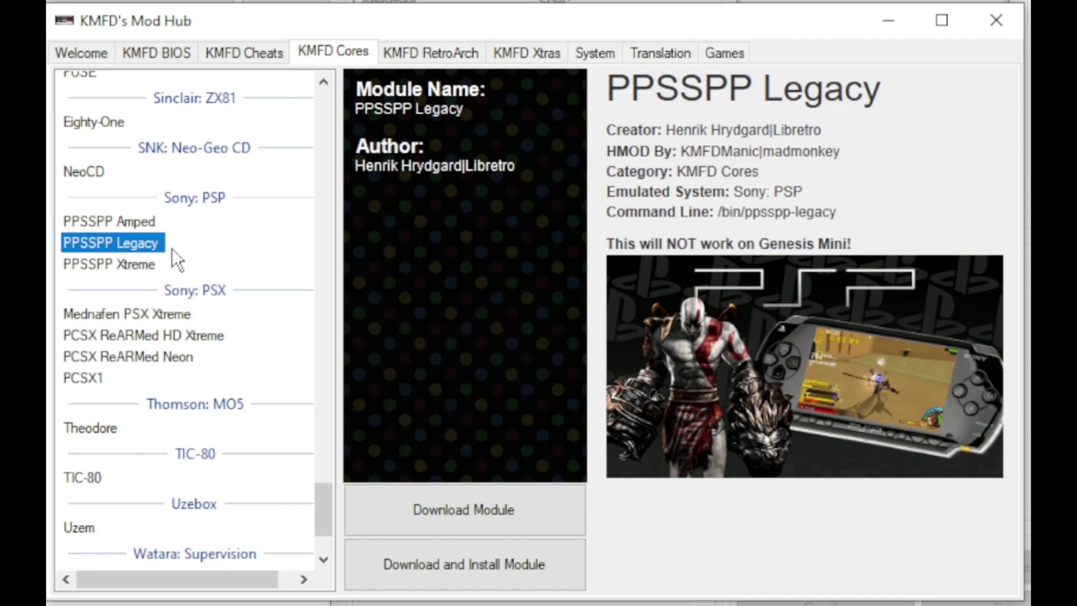
left_click(185, 264)
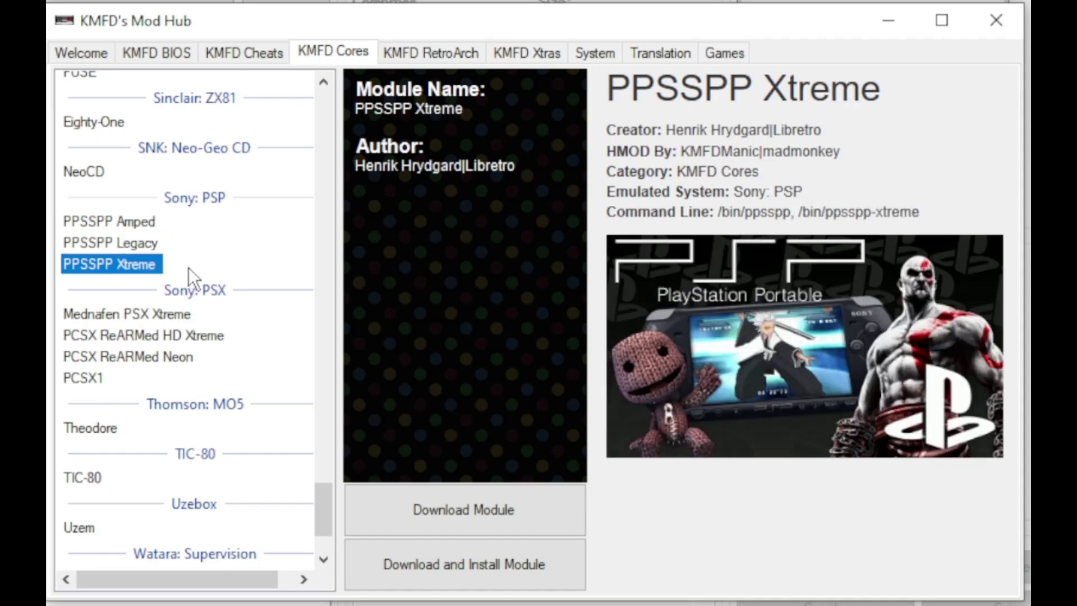
left_click(404, 512)
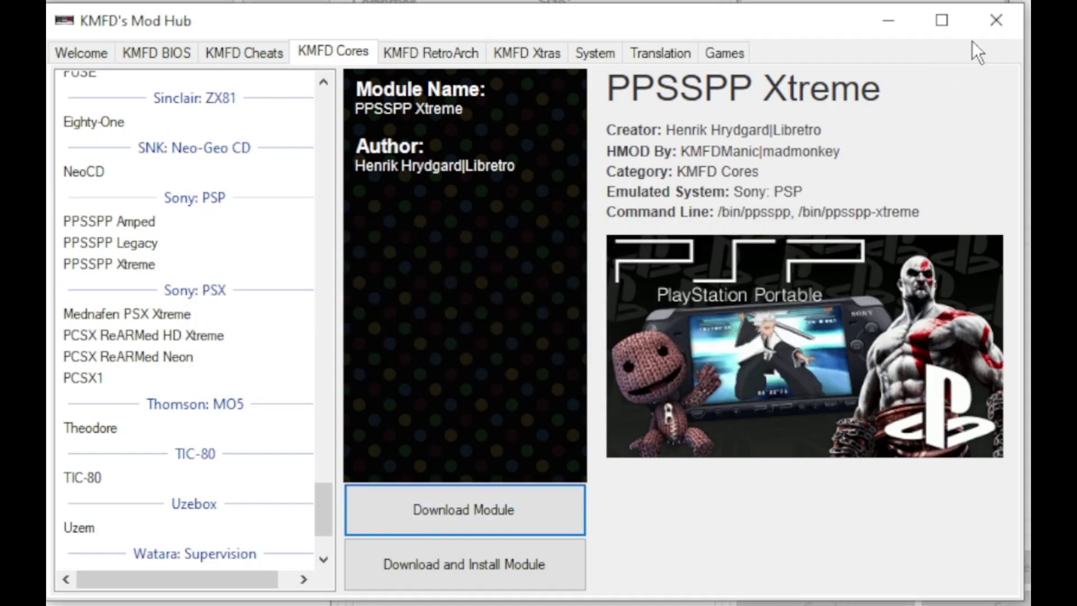
left_click(1004, 28)
left_click(250, 92)
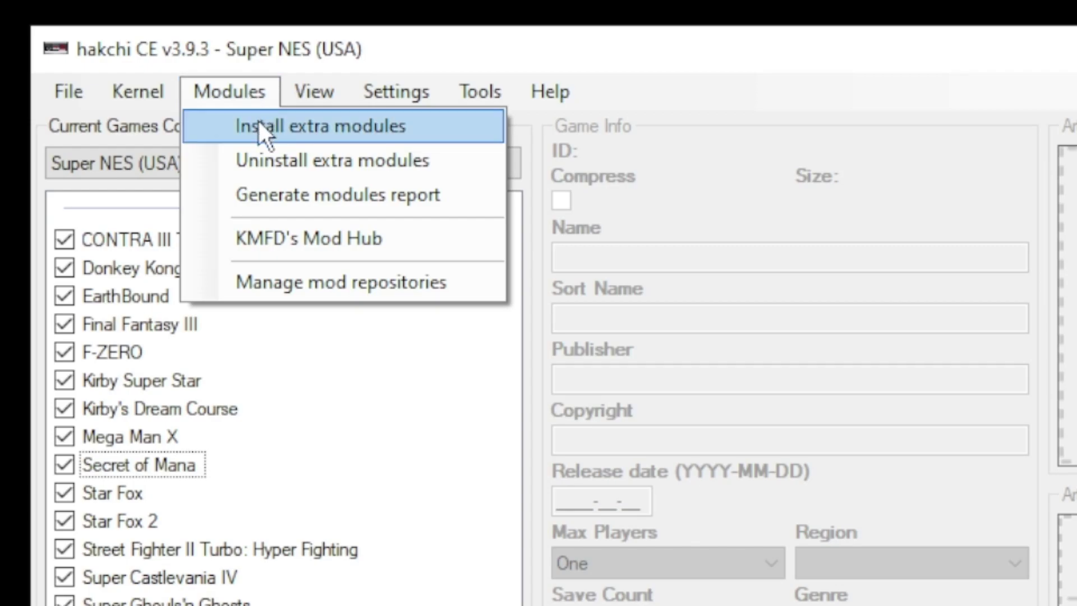
Install the checked PPSSPP Xtreme and RetroArch 1.9.10 Ozone extra modules onto the mini
left_click(259, 123)
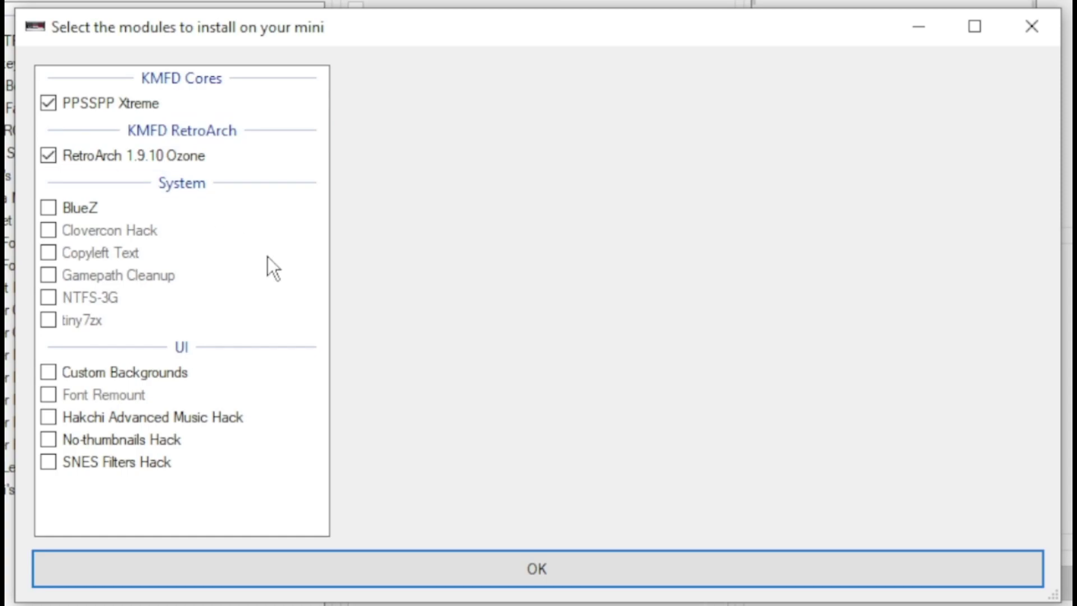
left_click(476, 566)
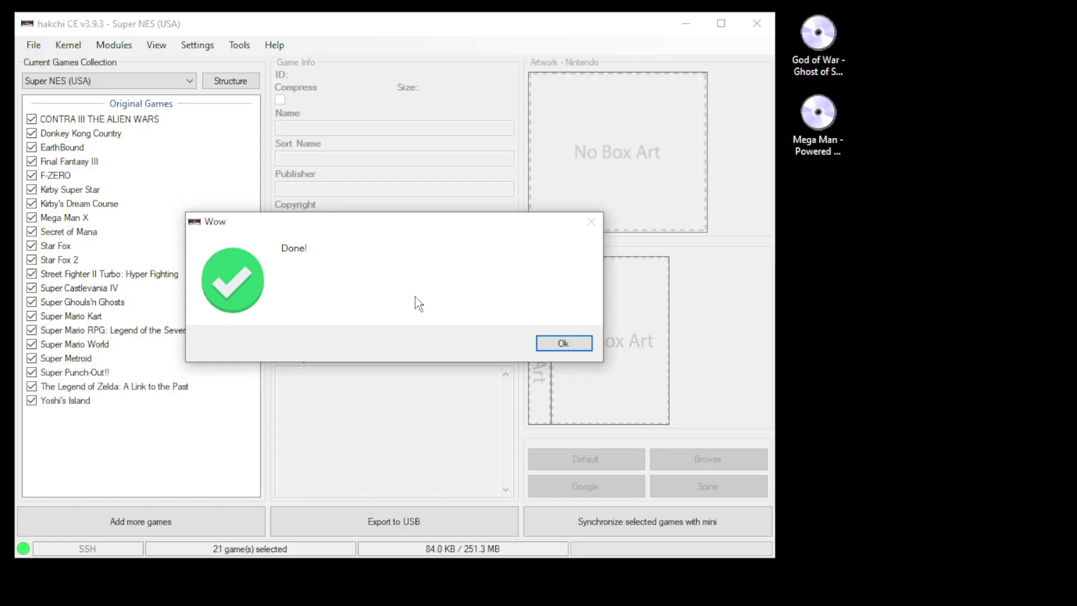
Add the God of War and Mega Man PSP ISOs to the games list and select both
left_click(558, 343)
left_click_drag(904, 228, 201, 218)
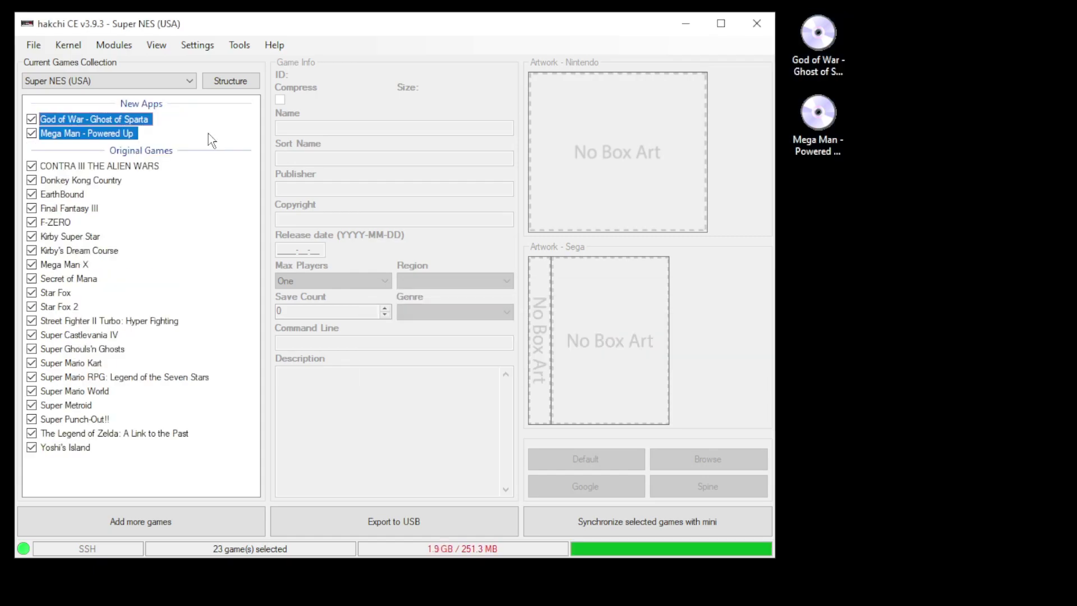
left_click_drag(184, 137, 84, 120)
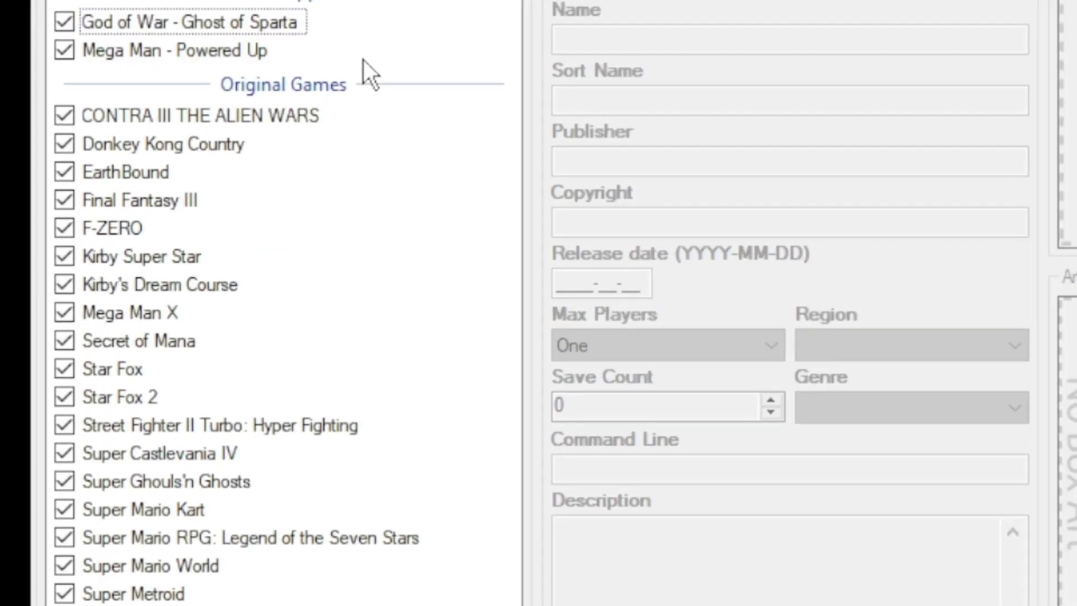
left_click_drag(168, 24, 163, 19)
Scrape the selected games, accepting the first God of War: Ghost of Sparta match
right_click(163, 19)
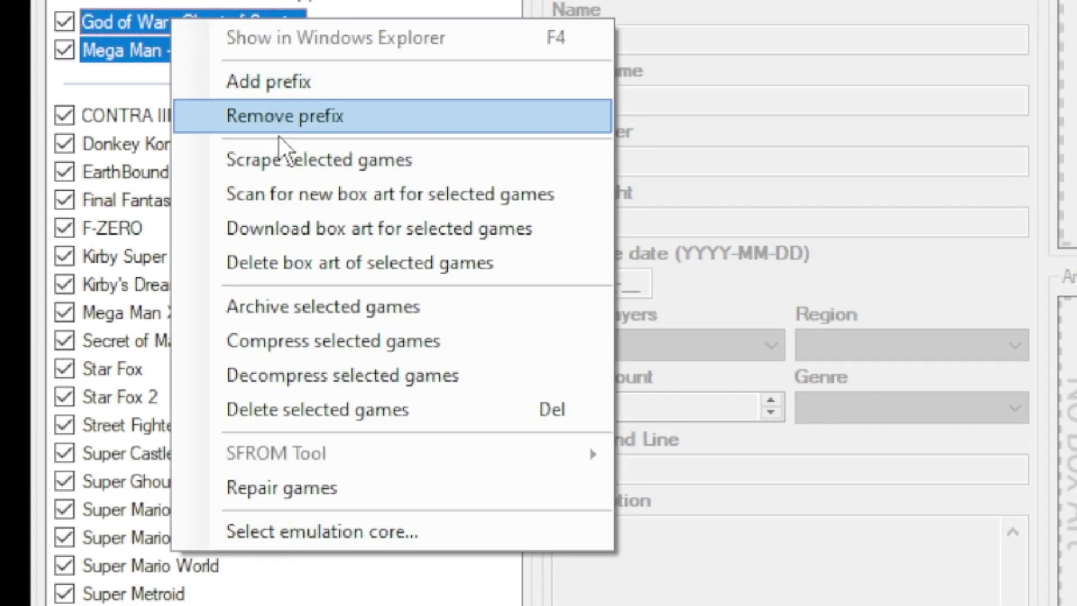
left_click(288, 159)
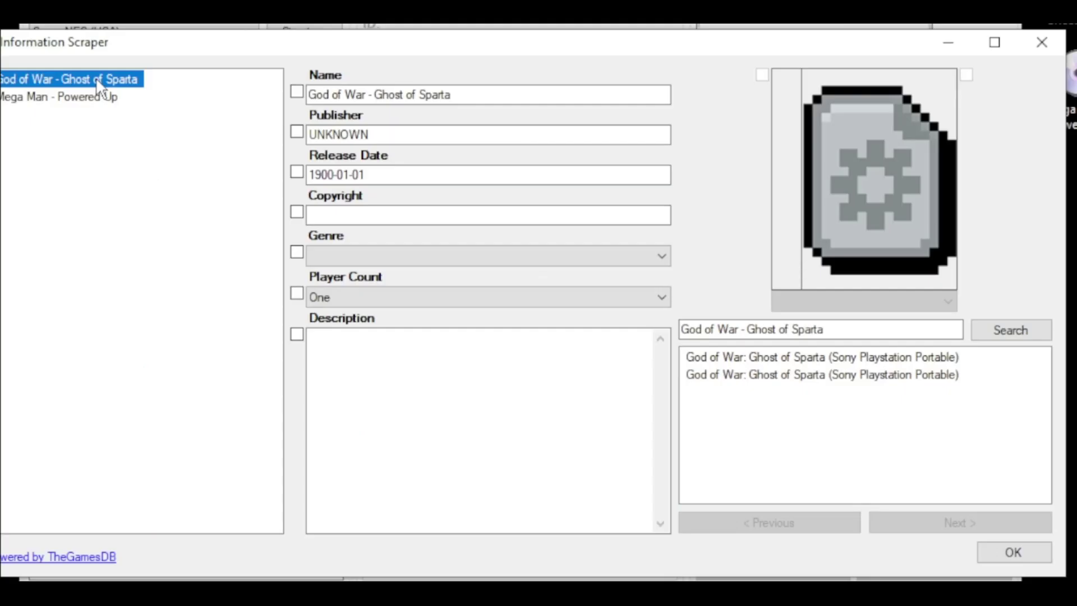
left_click(724, 358)
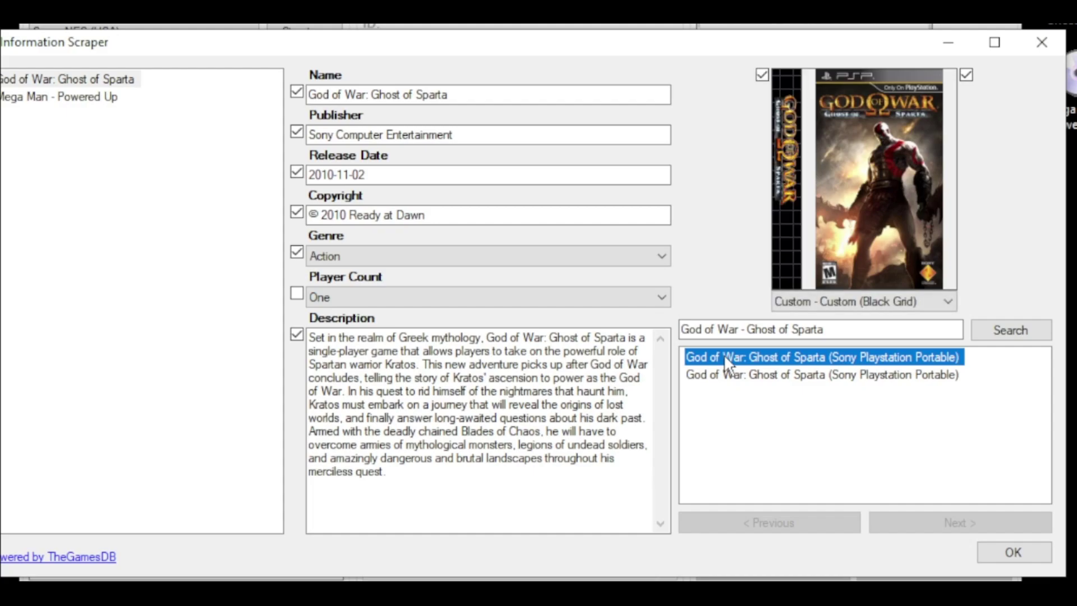
left_click(1014, 552)
Apply Mega Man Powered Up's scraped details and review both games' info
left_click(1012, 552)
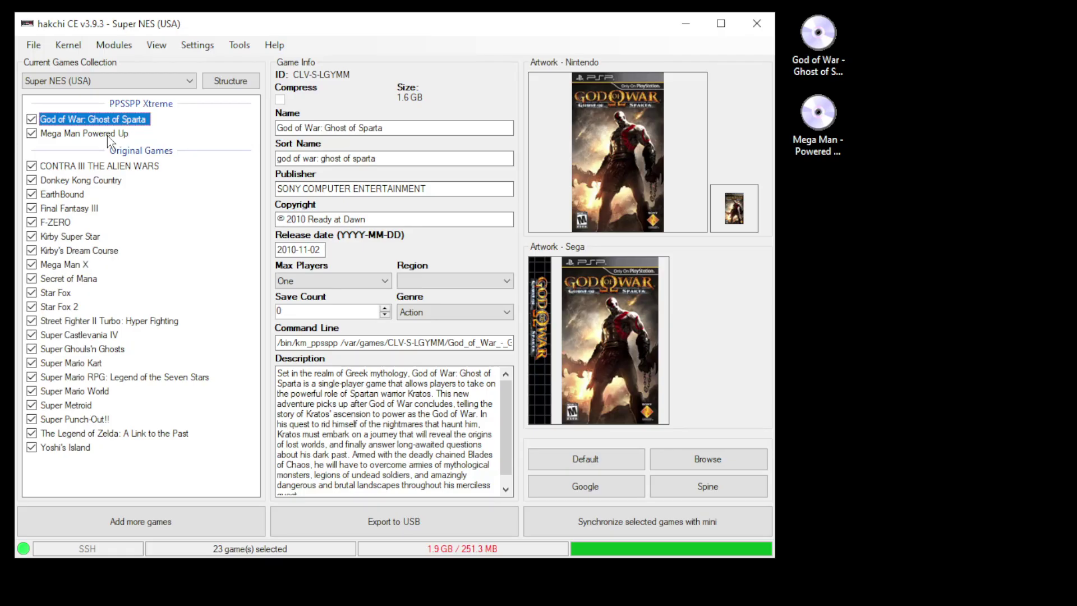
left_click(115, 134)
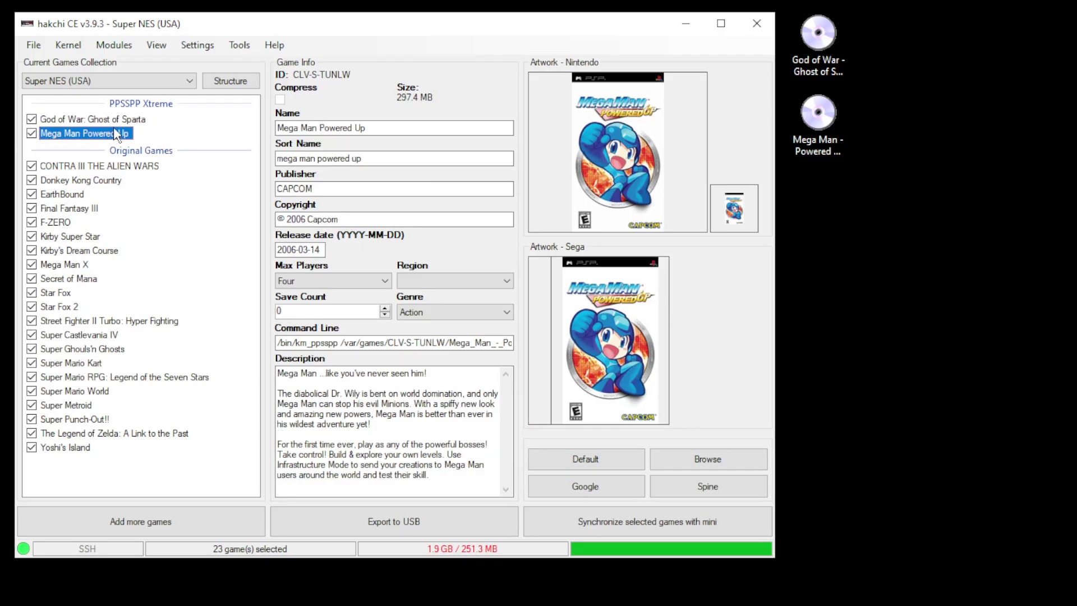
key("Up")
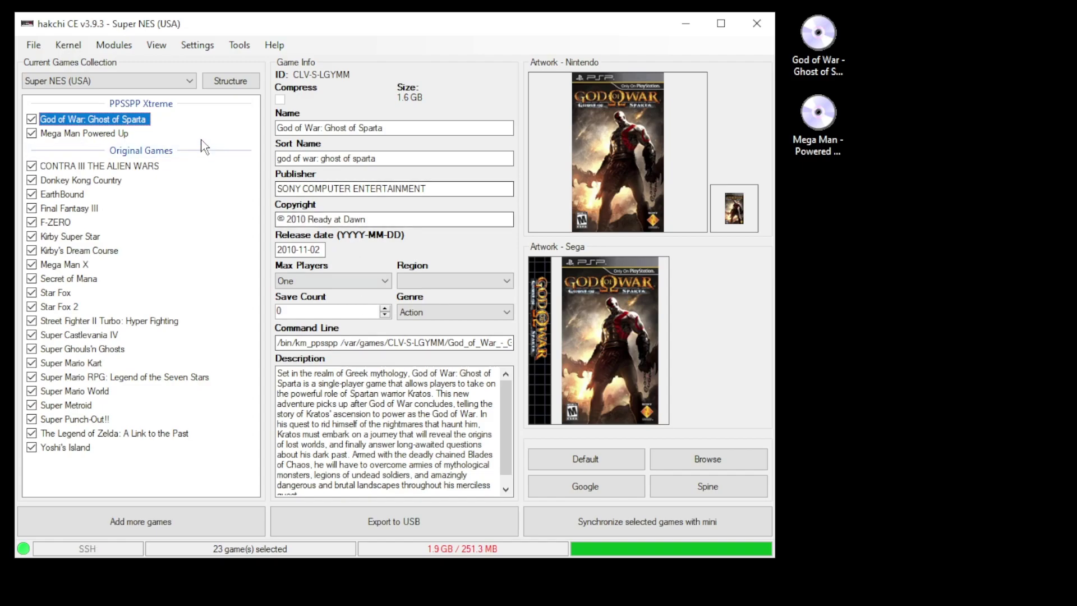
Select Mega Man Powered Up and God of War together and bring up their actions
left_click(89, 132)
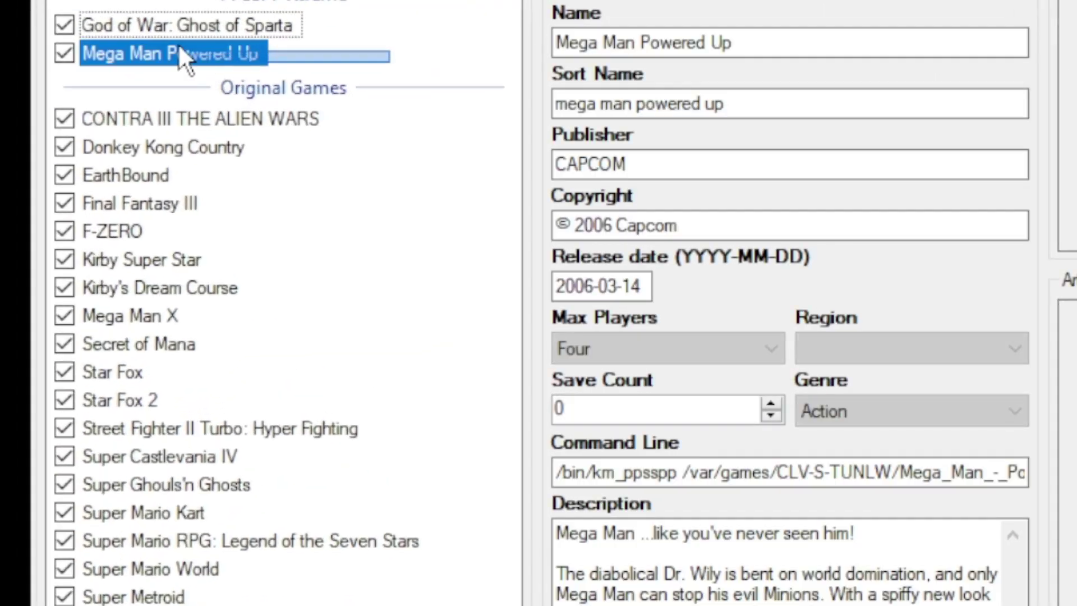
left_click(65, 117, "ctrl")
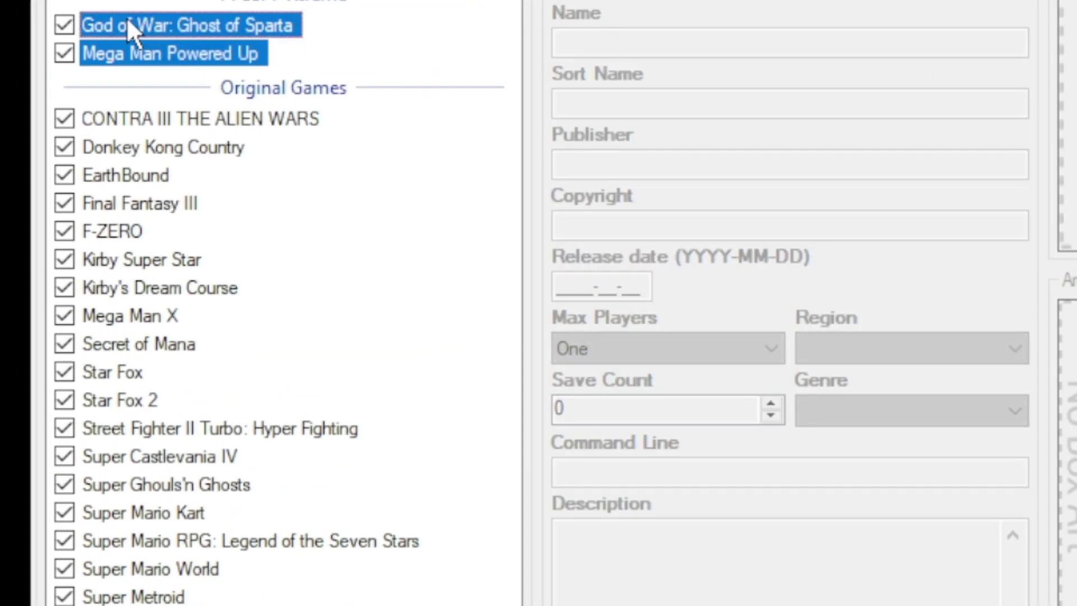
right_click(128, 23)
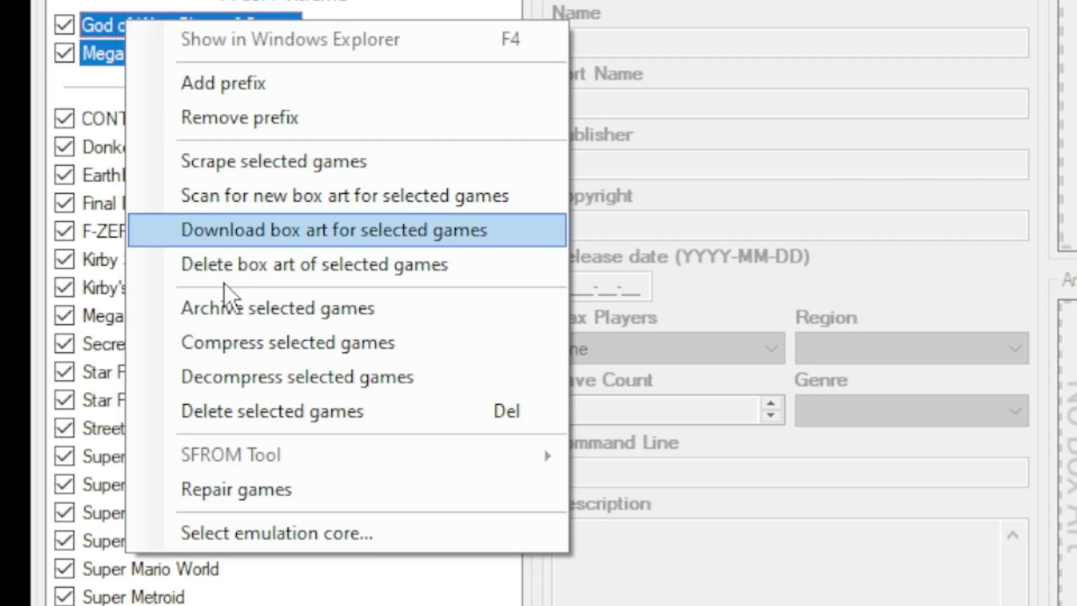
Apply Sony - PlayStation Portable with the PPSSPP Xtreme core to both PSP games
left_click(273, 531)
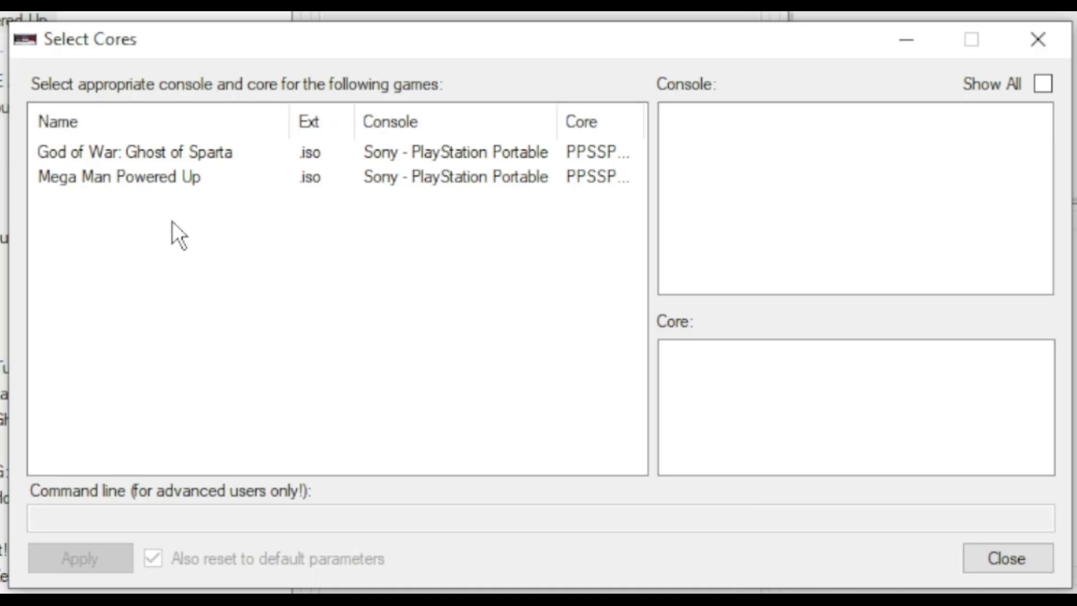
left_click_drag(172, 220, 82, 147)
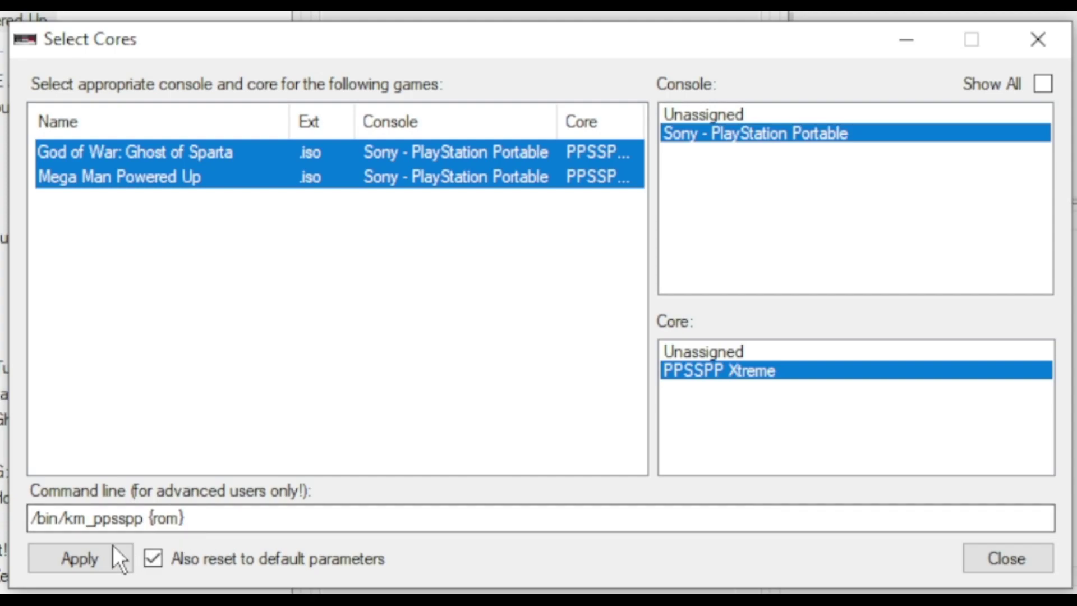
left_click(83, 558)
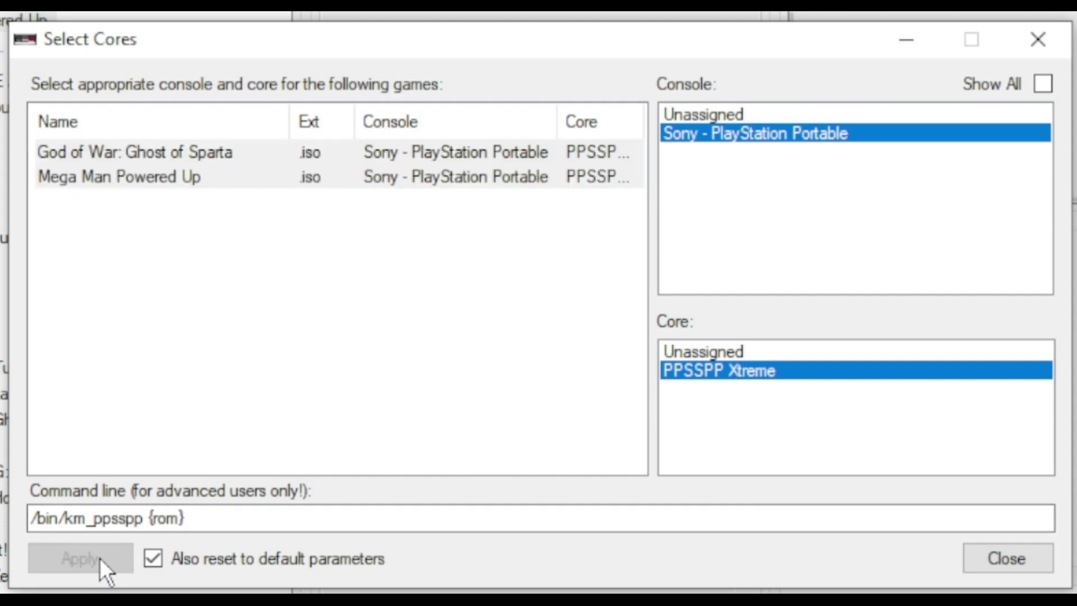
left_click(998, 566)
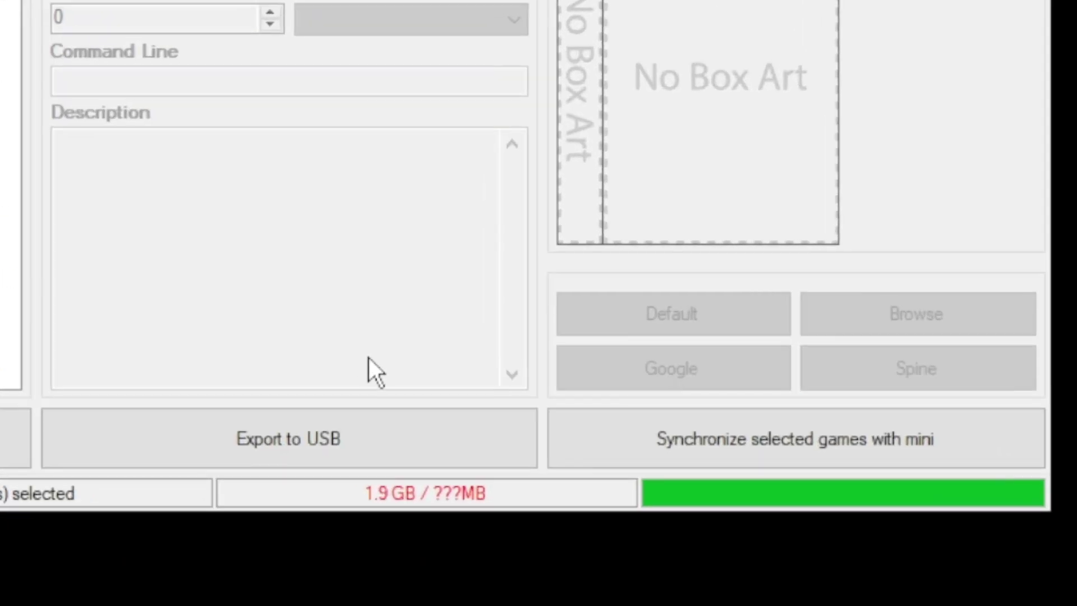
Export the 23 selected games to the G:\ (MINI) USB drive
left_click(385, 433)
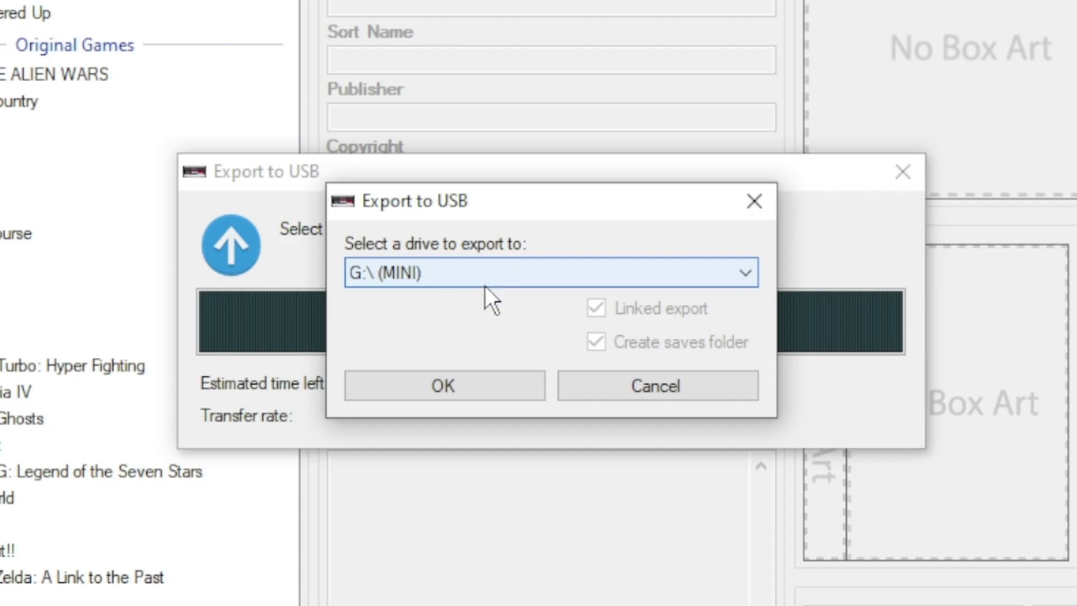
left_click(486, 385)
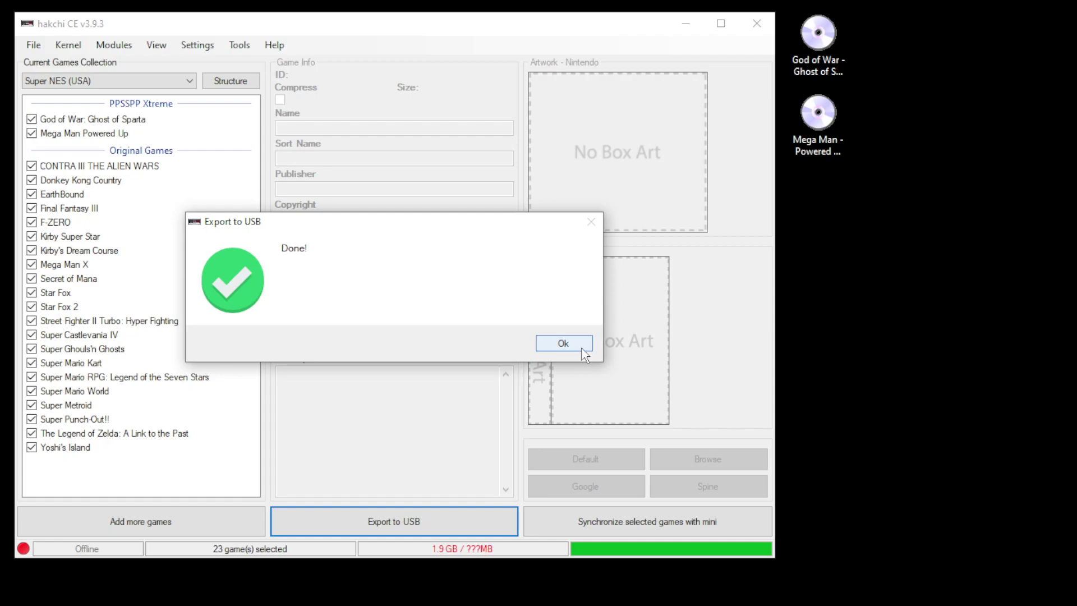
left_click(563, 343)
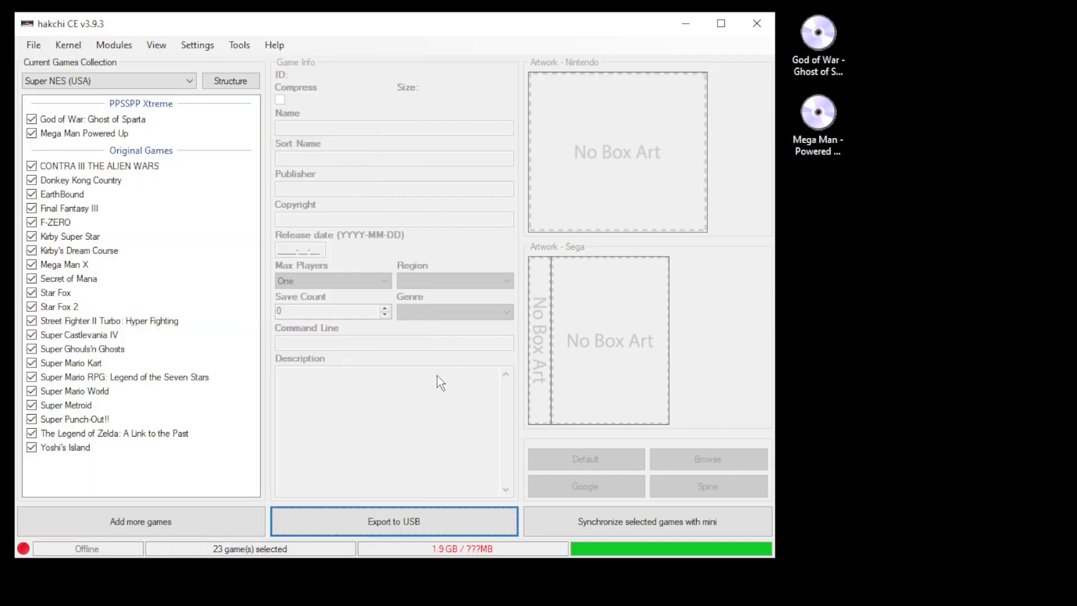
Run God of War: Ghost of Sparta in RetroArch's PPSSPP core and open the Quick Menu
left_click(274, 45)
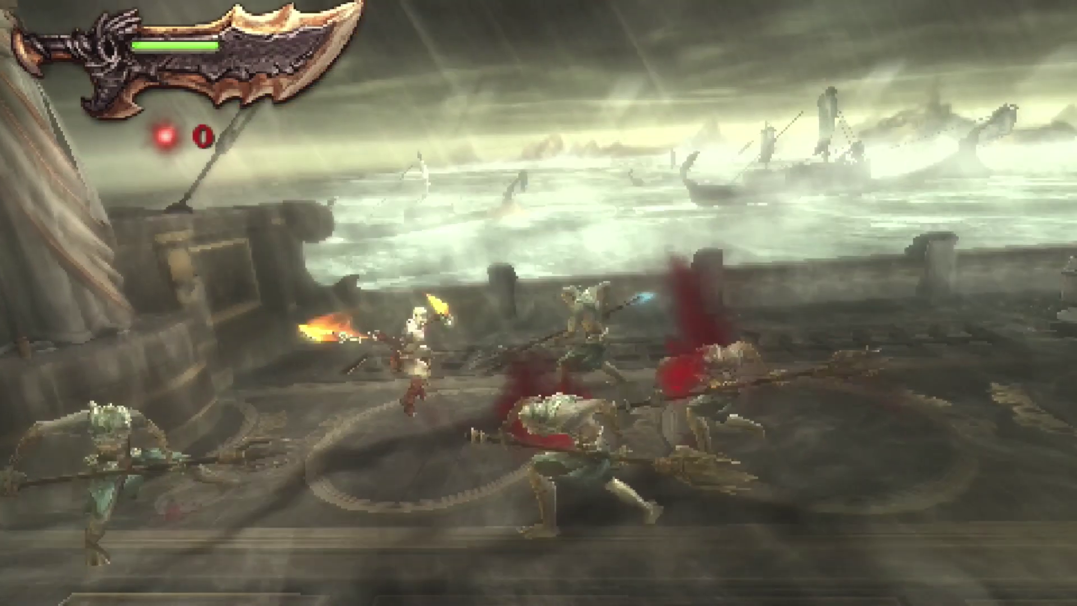
Pause God of War into RetroArch's Quick Menu and open the Port 1 Controls
key("F1")
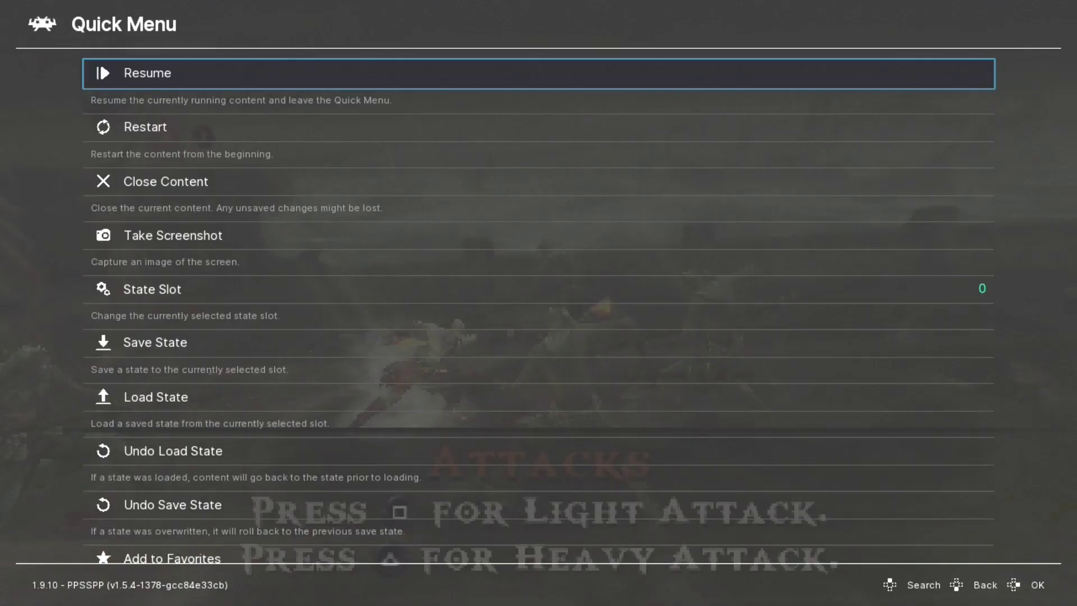
key("Up")
key("Up")
key("Up")
key("Up")
key("Up")
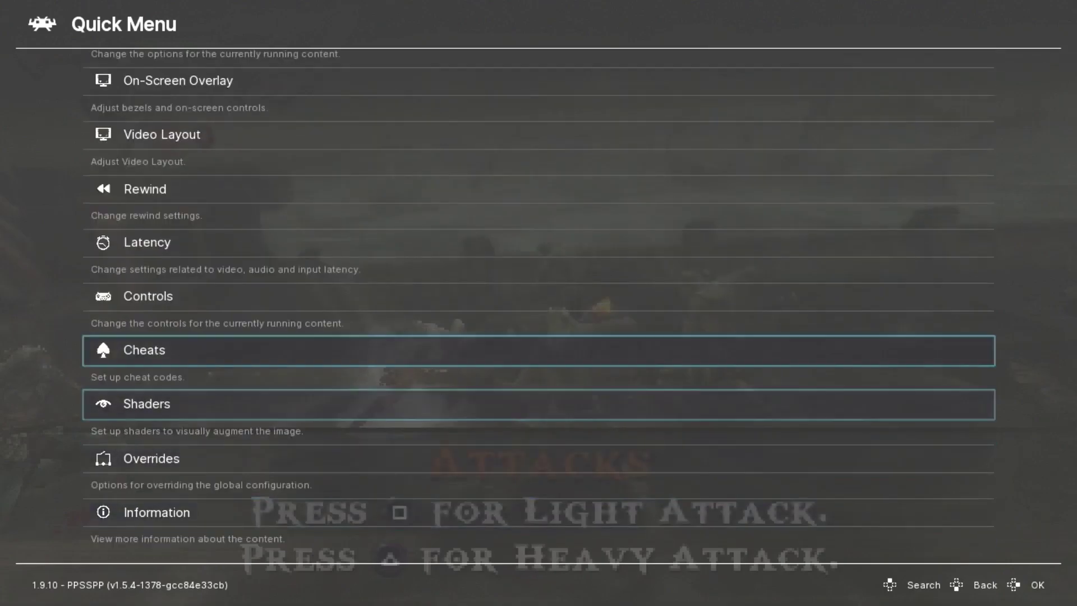
key("Return")
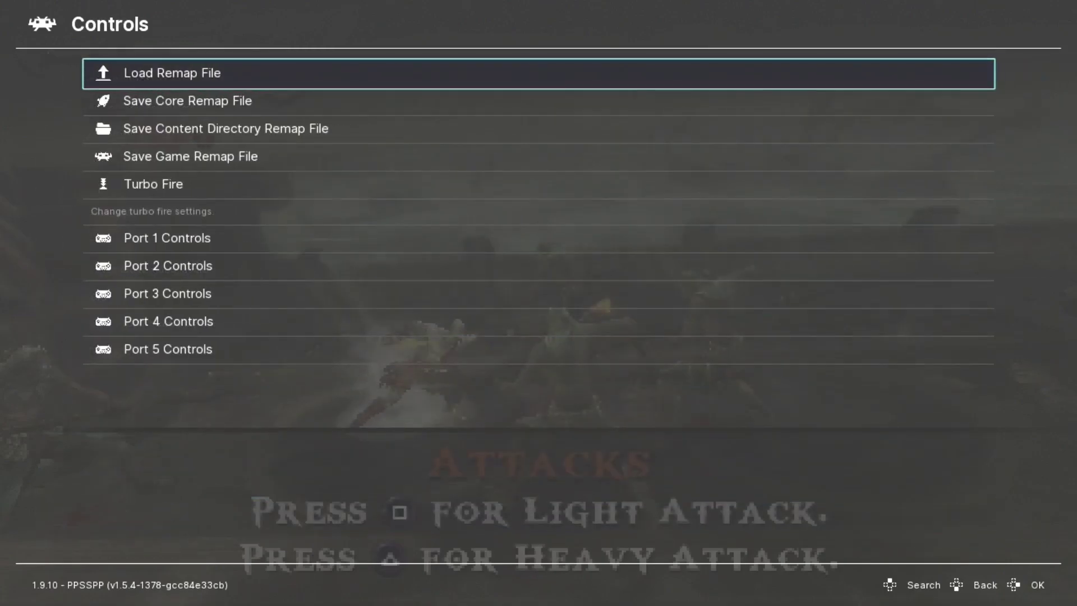
key("Down")
key("Down")
key("Down")
key("Down")
key("Down")
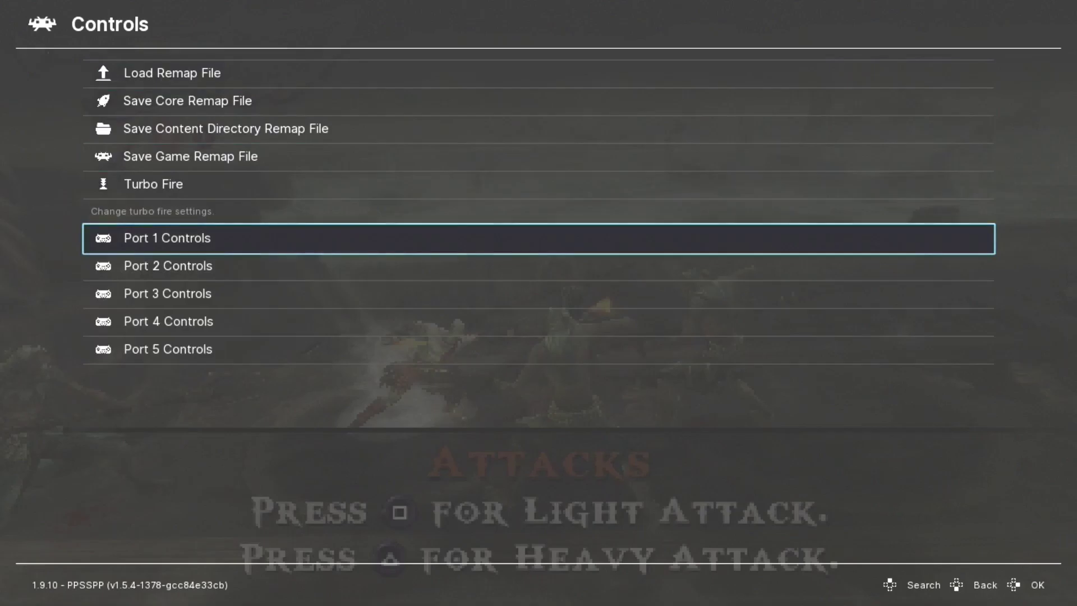
key("Return")
Bind the Port 1 D-Pad Up direction to Analog Y-
key("Down")
key("Down")
key("Down")
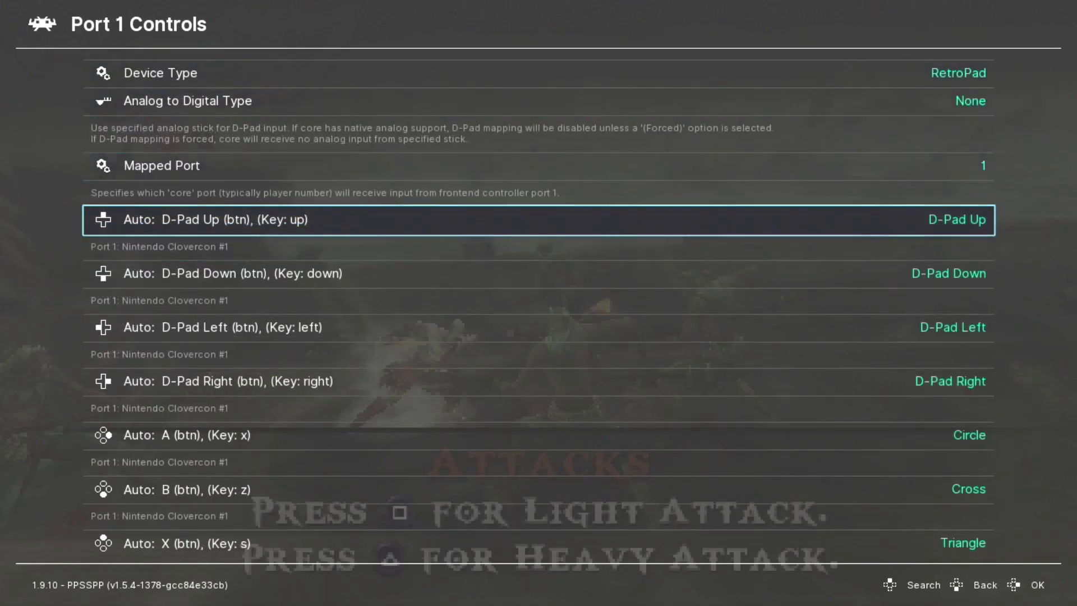
key("Down")
key("Down")
key("Down")
key("Up")
key("Up")
key("Up")
key("Return")
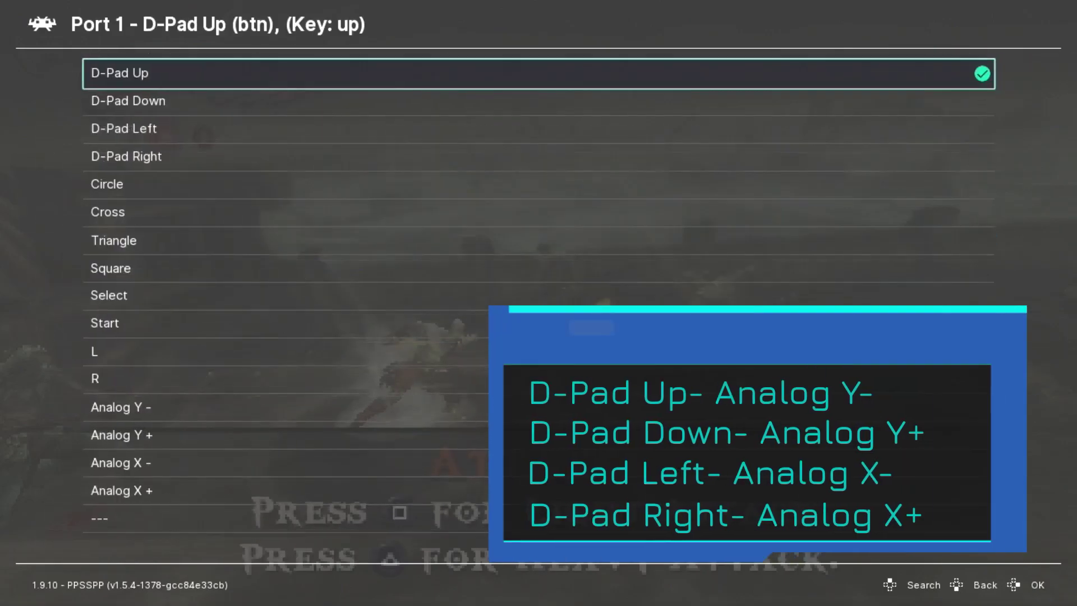
key("Up")
key("Up")
key("Up")
Bind D-Pad Down to Analog Y+ and D-Pad Left to Analog X-, then leave the controls
key("Up")
key("Up")
key("Return")
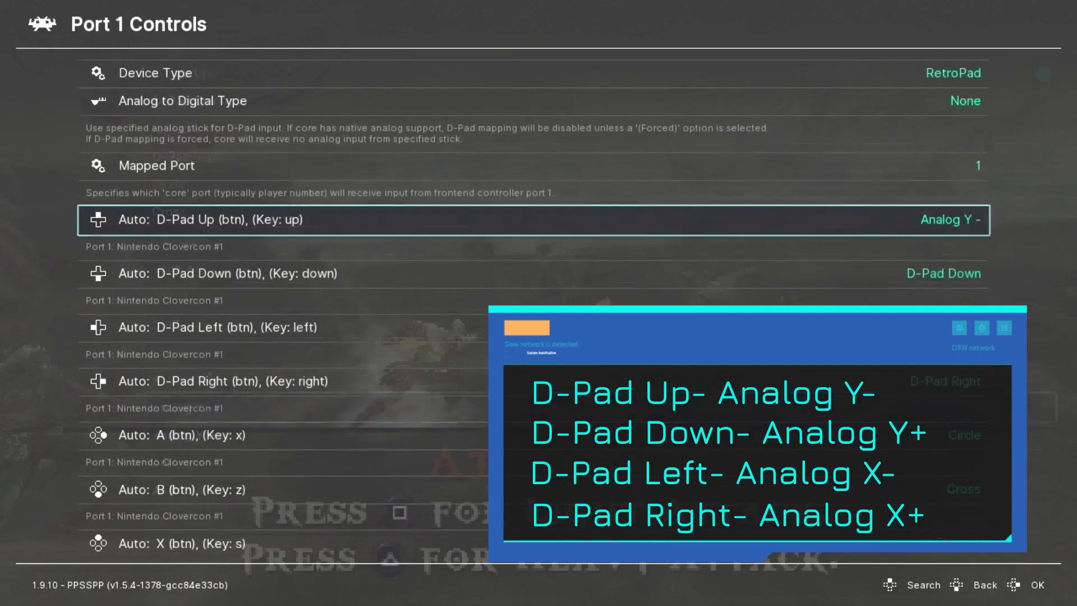
key("Down")
key("Return")
key("Up")
key("Up")
key("Up")
key("Up")
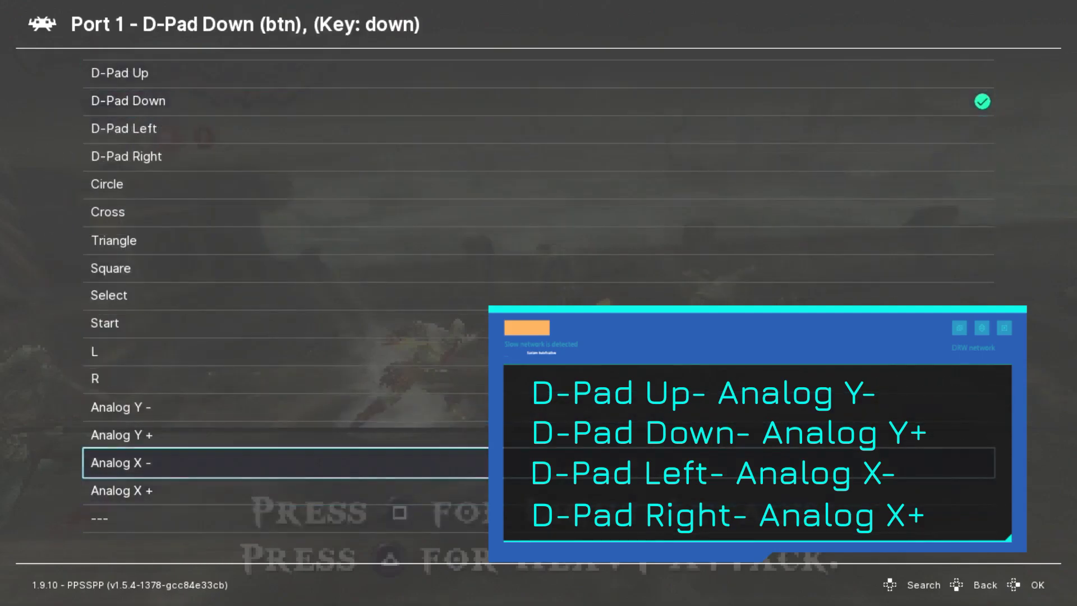
key("Return")
key("Down")
key("Return")
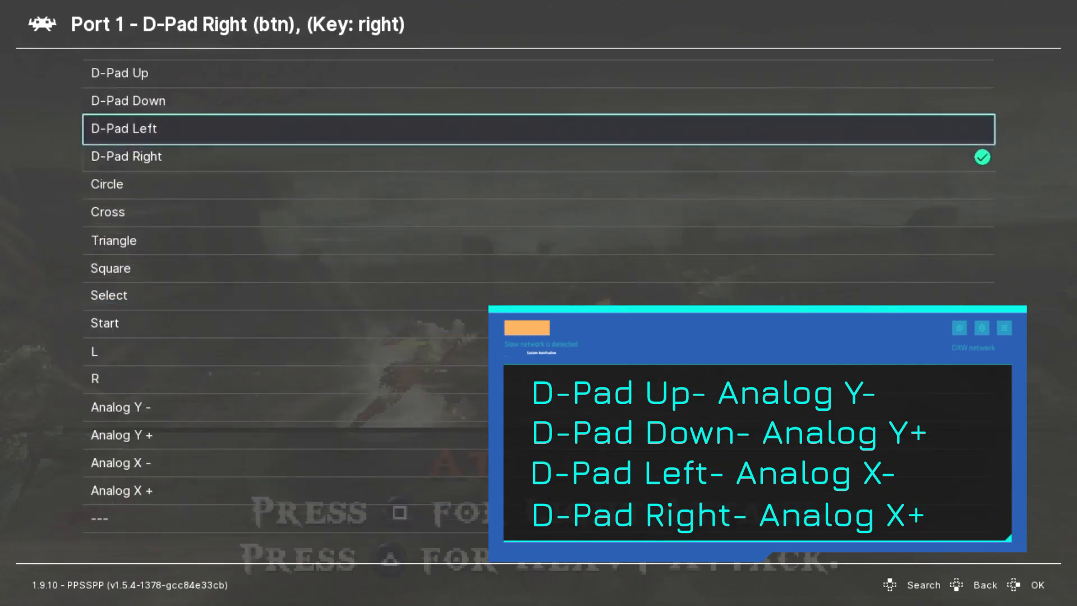
key("BackSpace")
key("BackSpace")
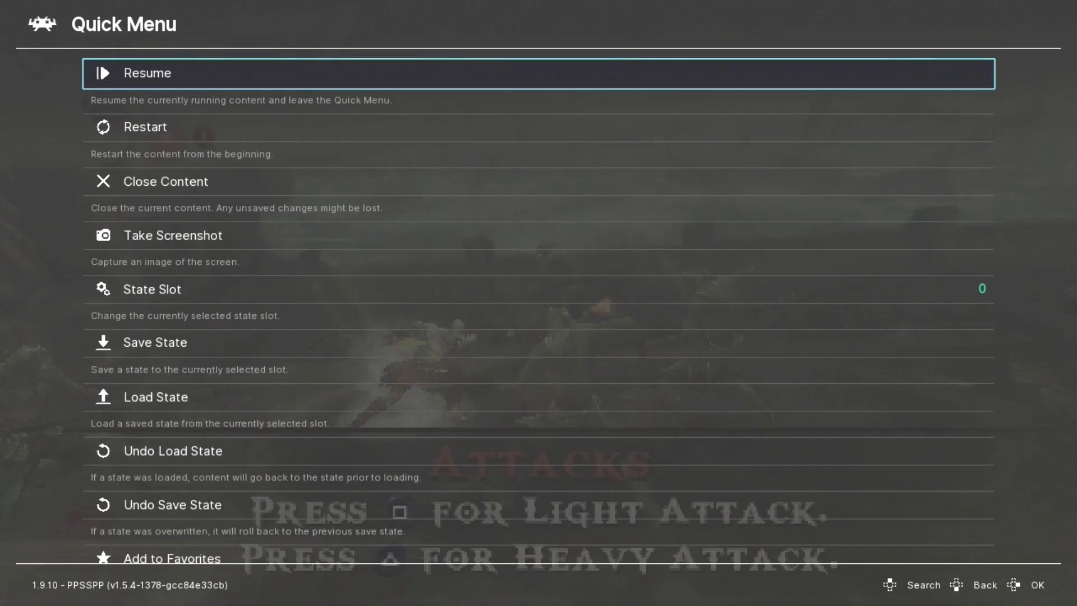
Resume God of War from the Quick Menu with the new analog D-pad mapping
key("Return")
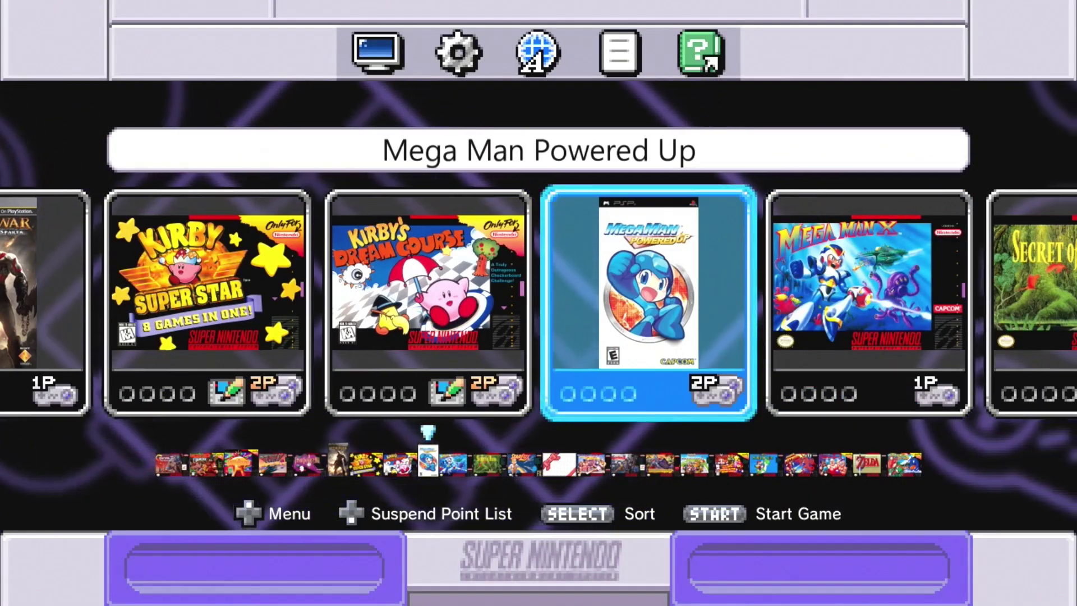
key("Return")
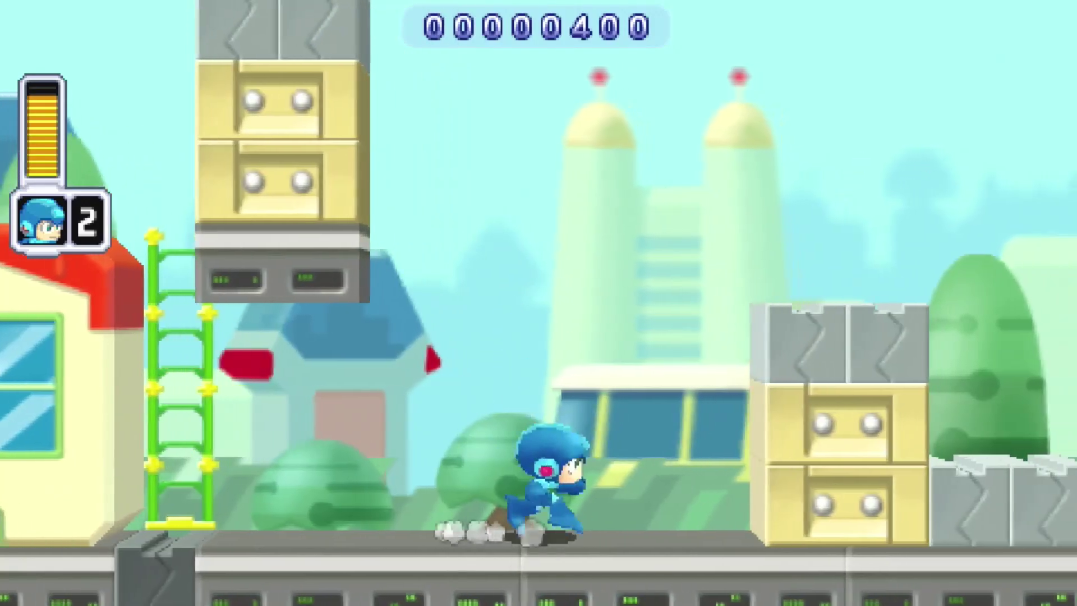
key("Right")
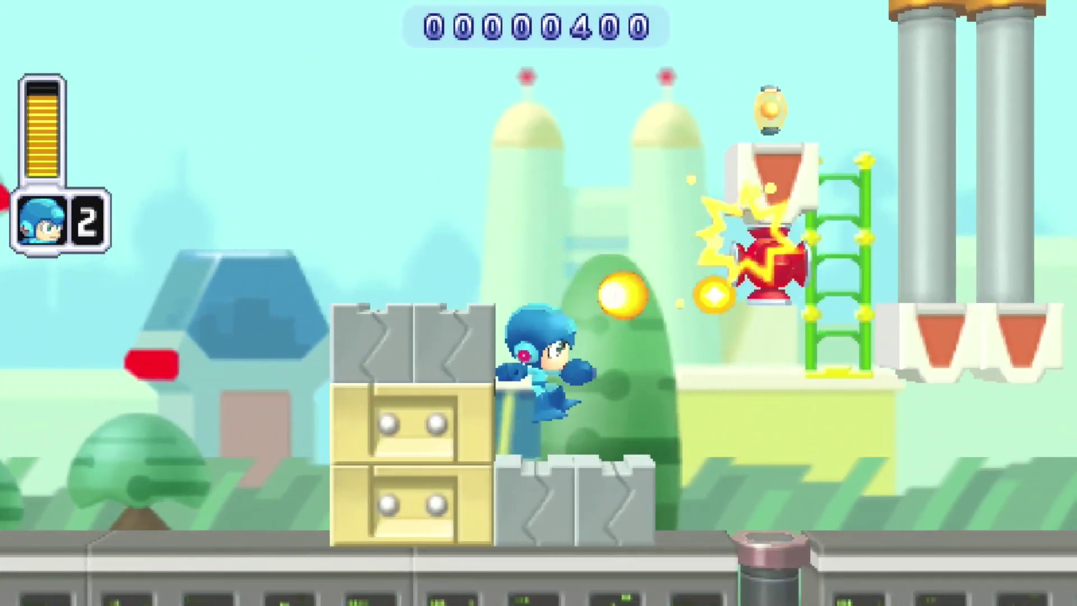
key("Right")
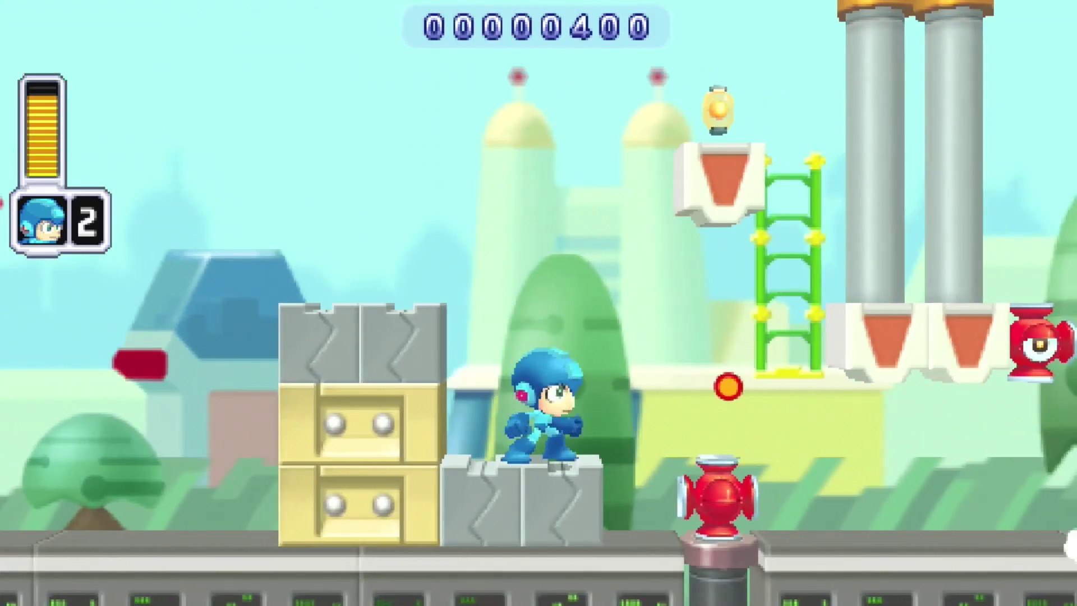
key("x")
key("Right")
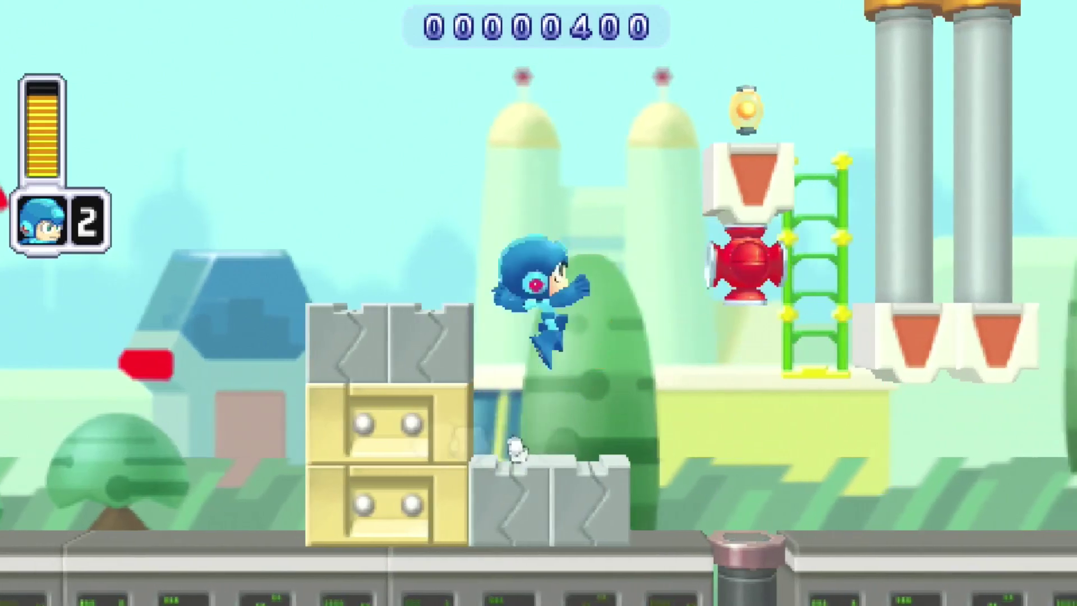
key("x")
key("x")
key("Right")
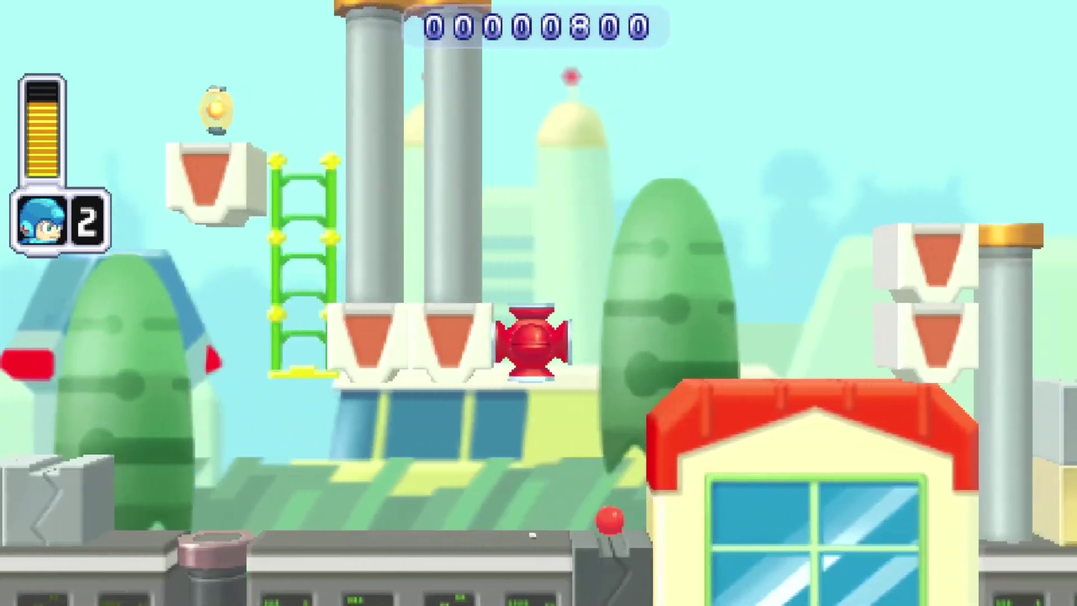